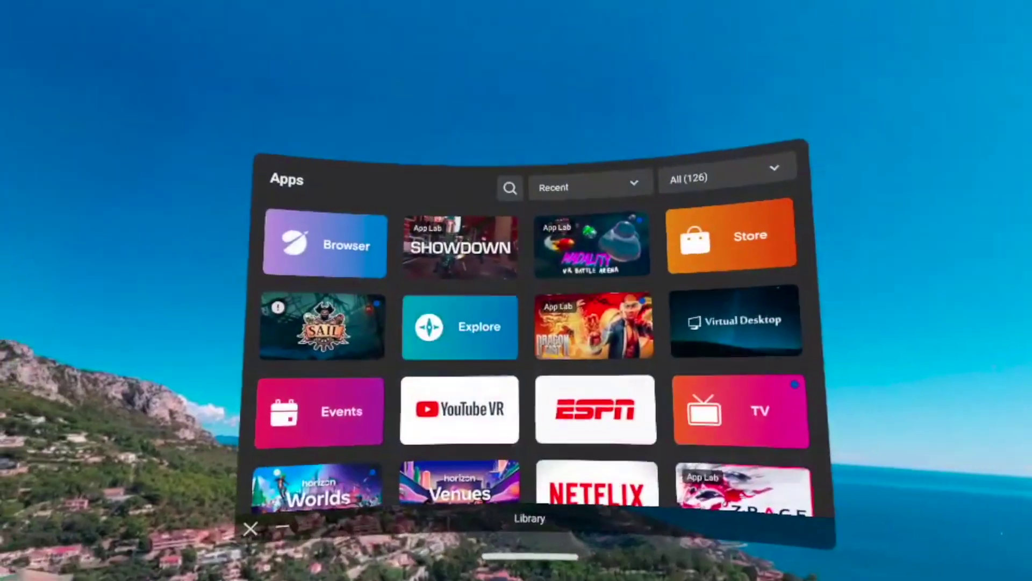
# Filter the App Library to Unknown Sources and launch the SideQuest Installer.
pyautogui.click(699, 178)
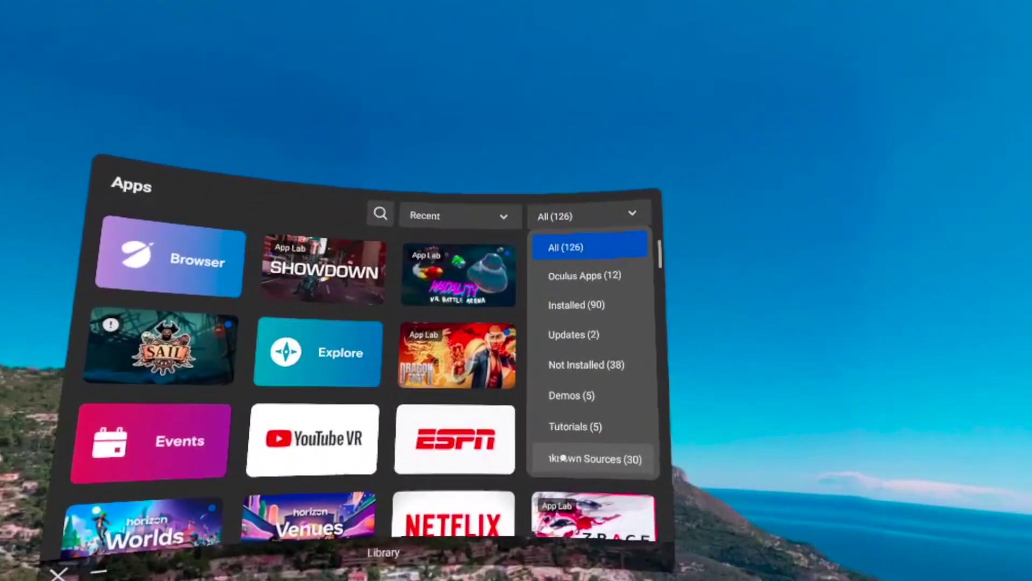
pyautogui.click(586, 518)
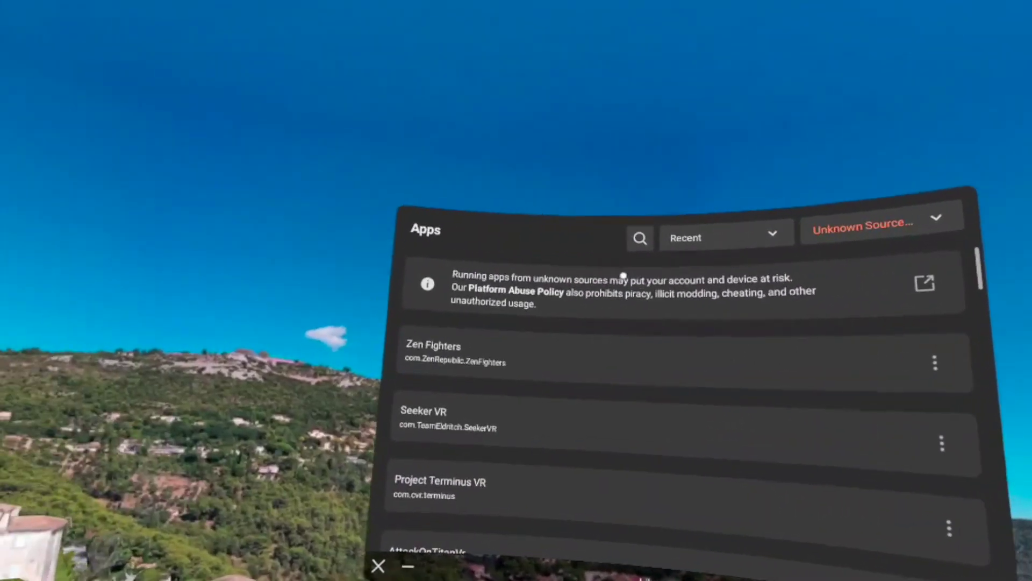
pyautogui.scroll(-2, 532, 357)
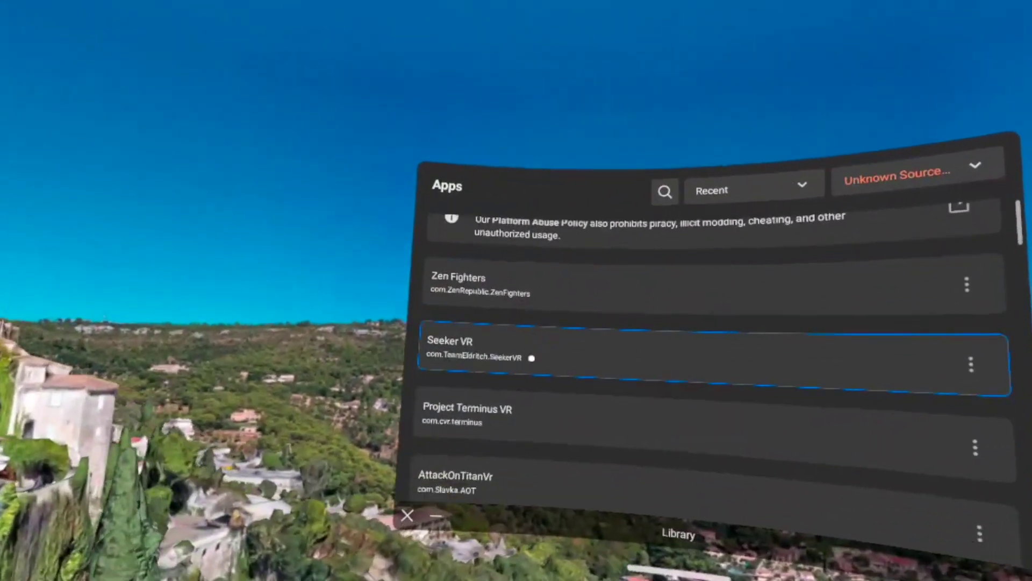
pyautogui.scroll(-2, 531, 358)
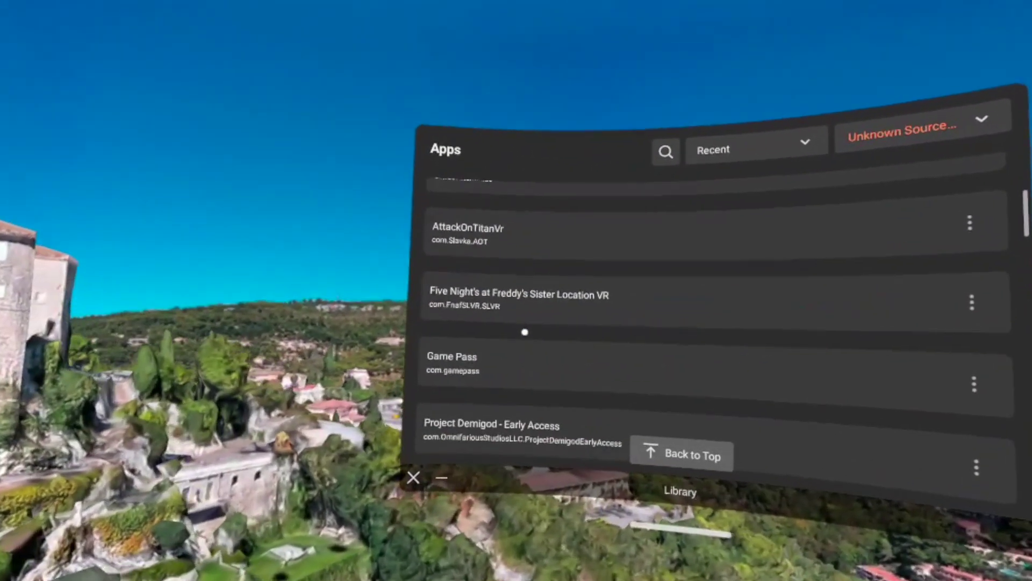
pyautogui.scroll(-3, 525, 332)
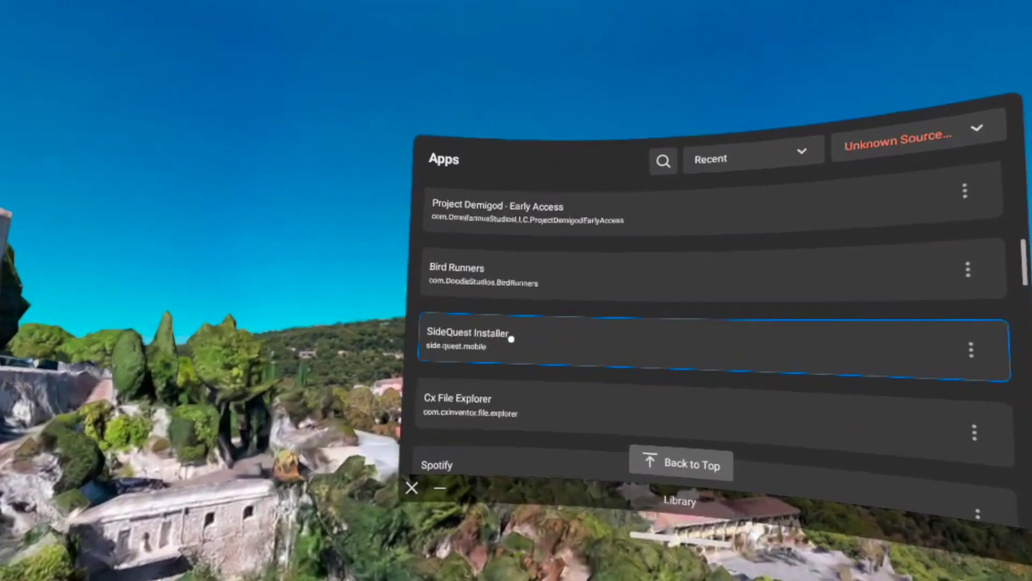
pyautogui.click(522, 320)
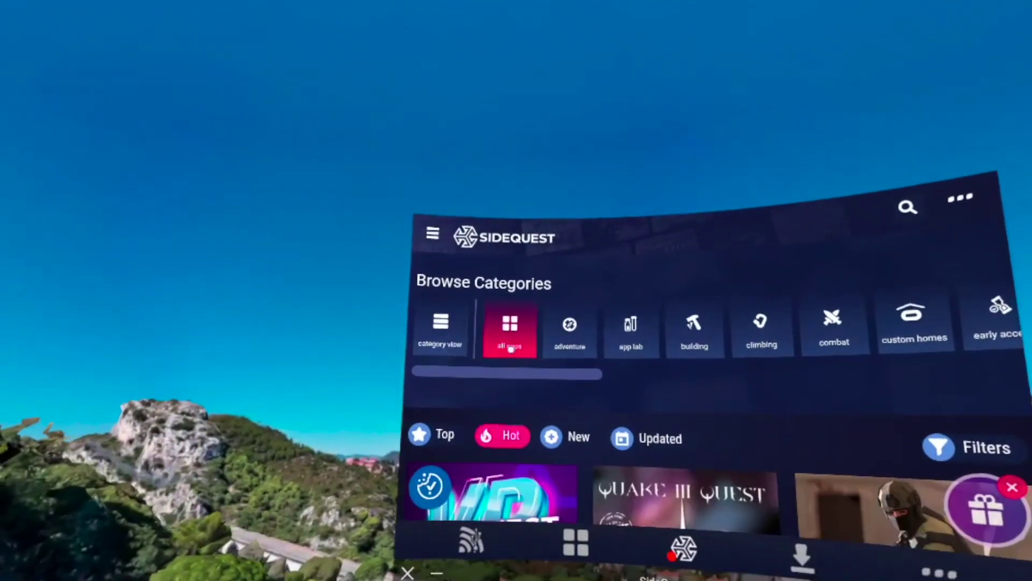
# Open the SideQuest VR app page from the Hot grid to sideload it.
pyautogui.scroll(-5, 514, 364)
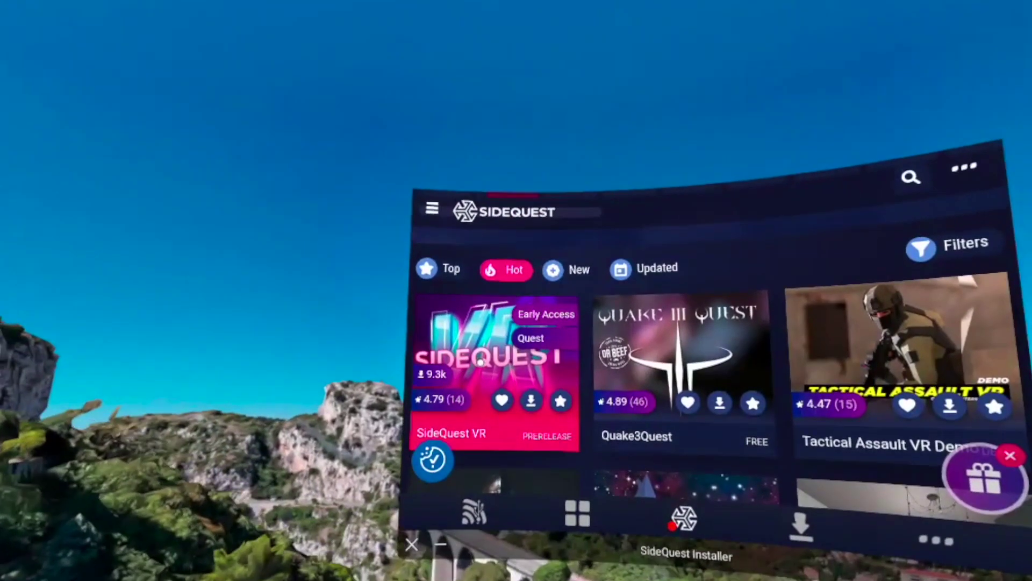
pyautogui.click(480, 368)
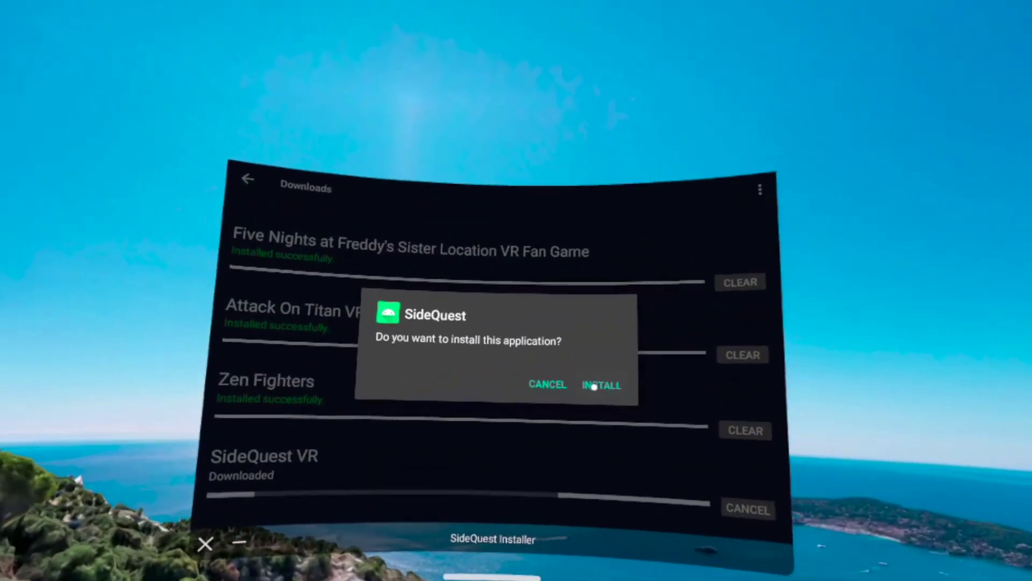
# Confirm INSTALL for SideQuest VR in the installation dialog.
pyautogui.click(594, 377)
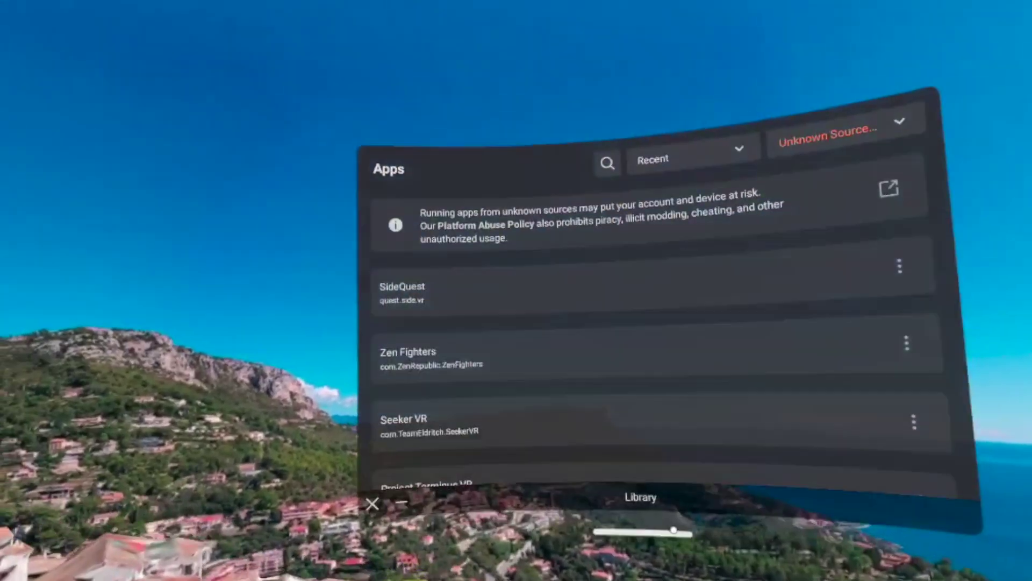
# Launch the new SideQuest entry from the Unknown Sources list.
pyautogui.click(408, 293)
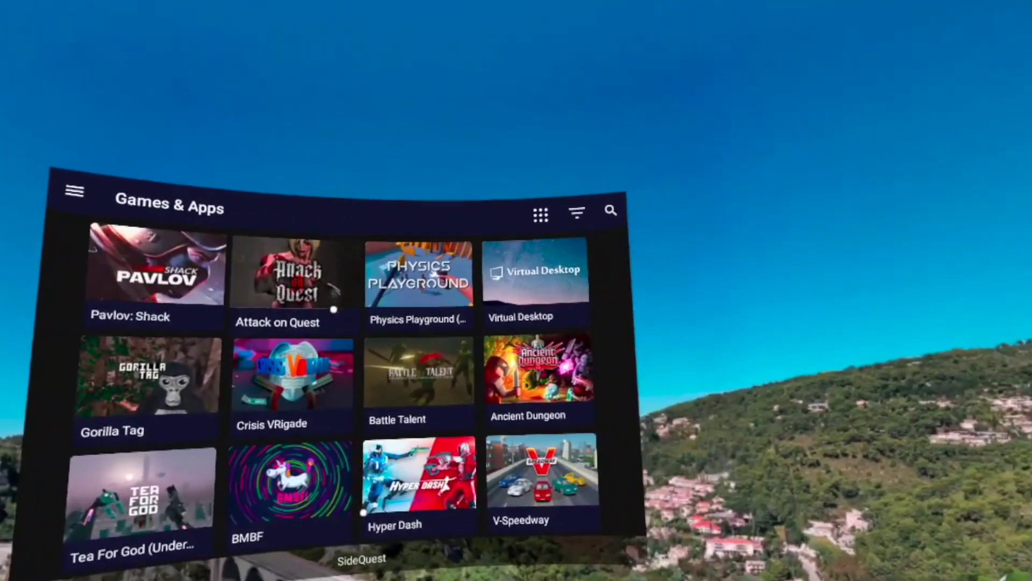
pyautogui.scroll(-2, 413, 402)
pyautogui.scroll(-8, 431, 403)
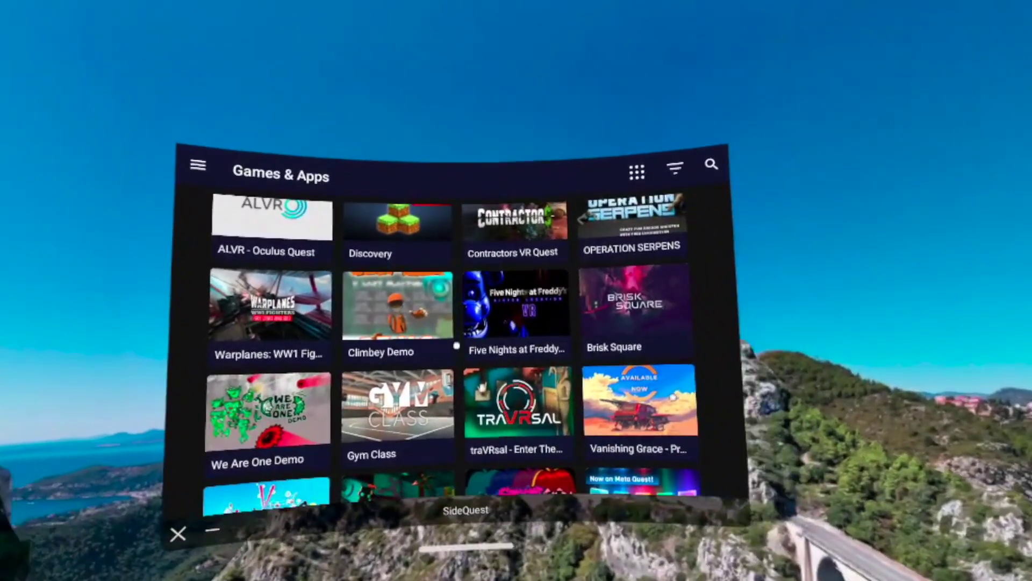
pyautogui.scroll(-4, 408, 344)
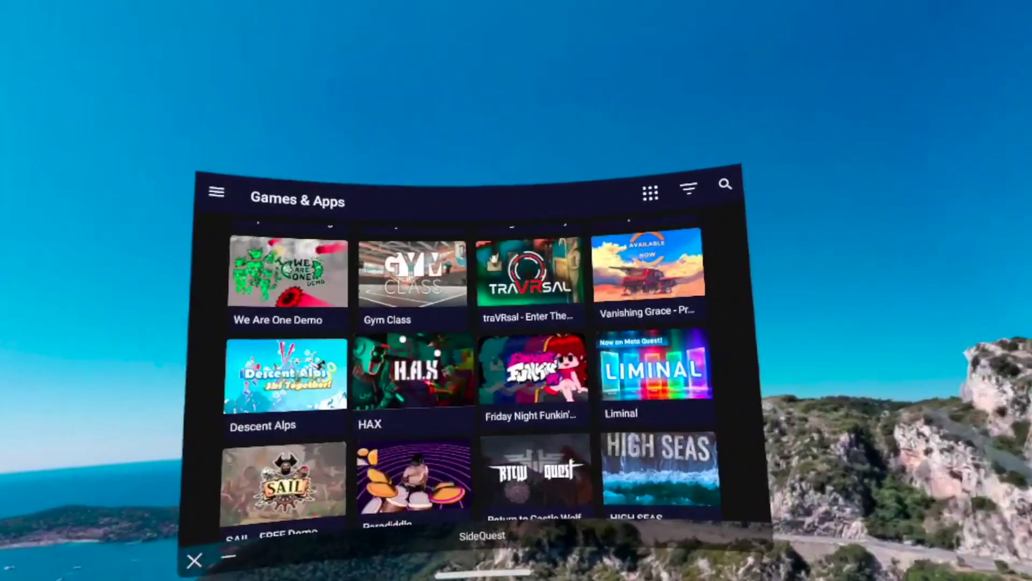
pyautogui.scroll(-4, 526, 369)
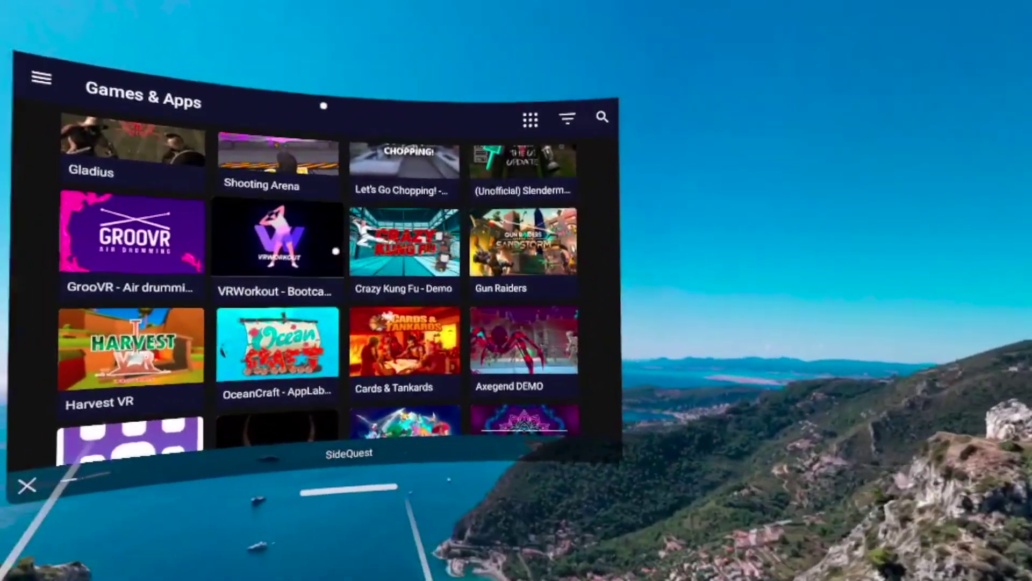
pyautogui.scroll(-4, 523, 205)
pyautogui.scroll(-3, 523, 205)
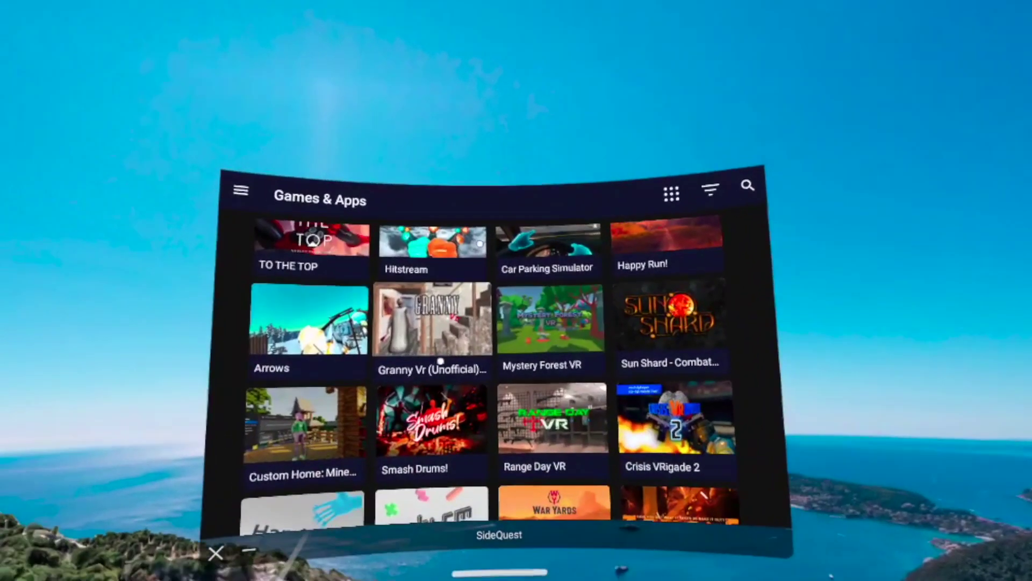
pyautogui.scroll(-4, 441, 362)
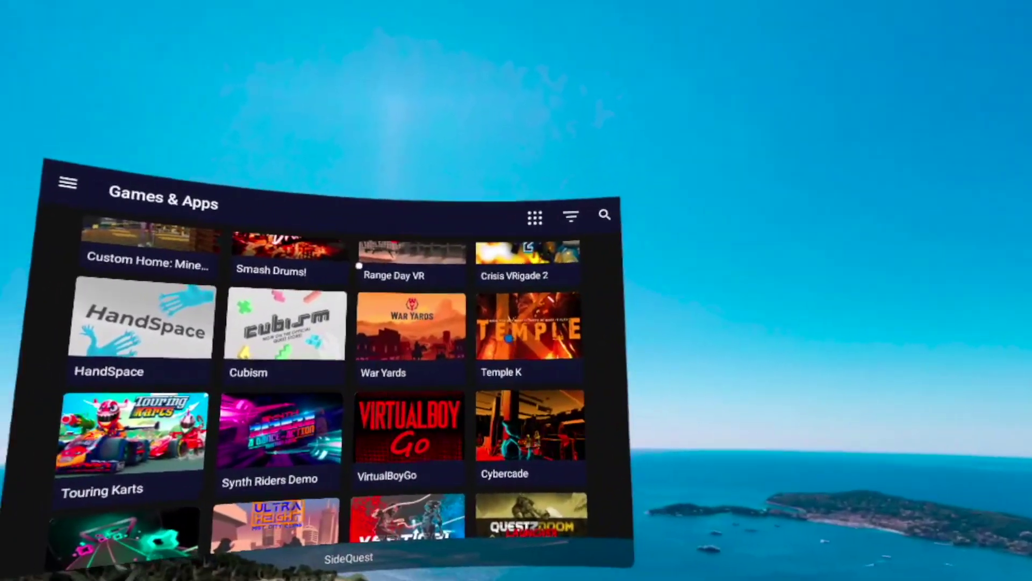
pyautogui.click(508, 338)
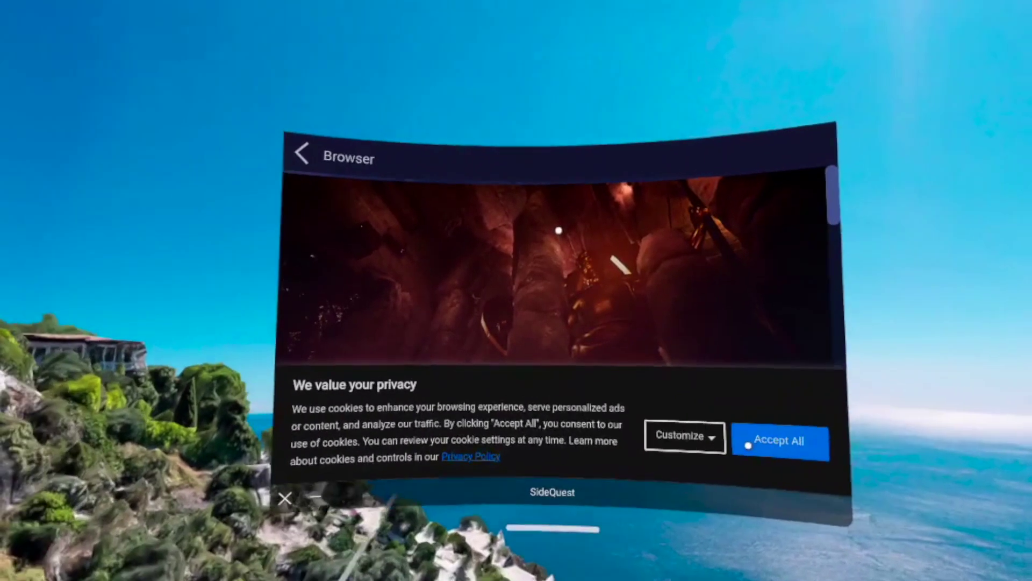
# Accept all cookies on Temple K's store page.
pyautogui.click(748, 445)
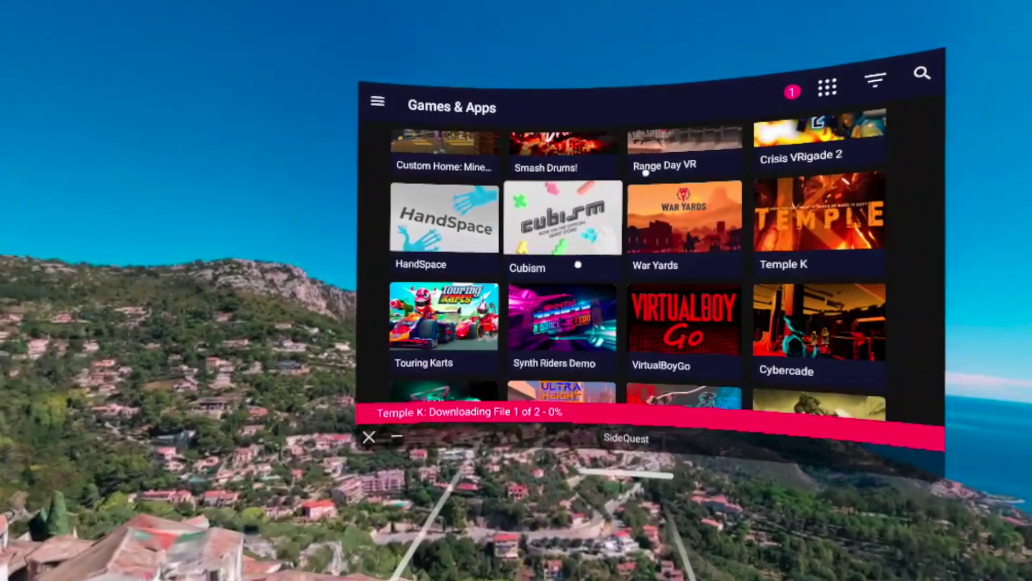
# Browse the Games & Apps grid and Moon Rider's store page for 'harry' titles.
pyautogui.scroll(-3, 568, 273)
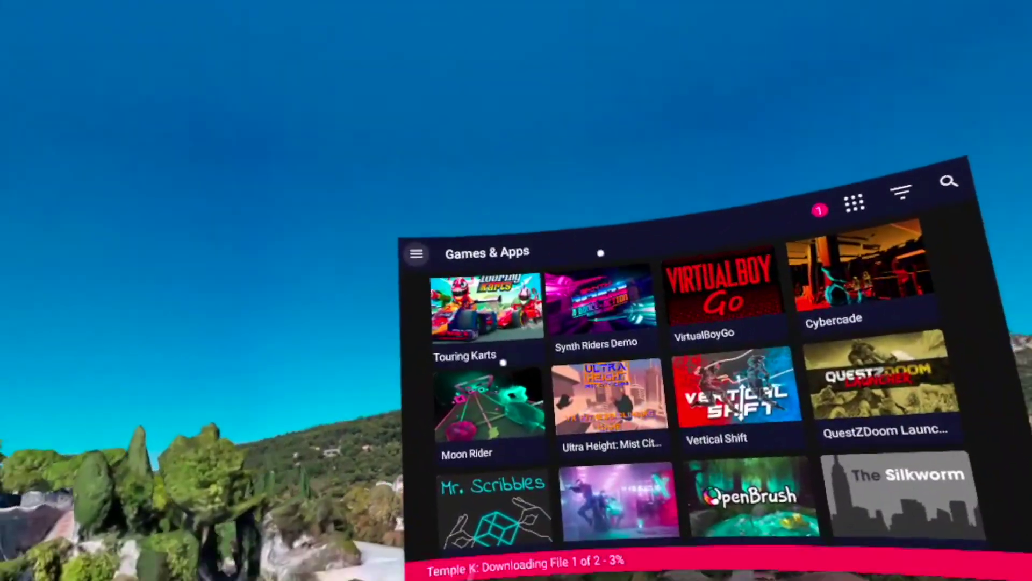
pyautogui.click(501, 376)
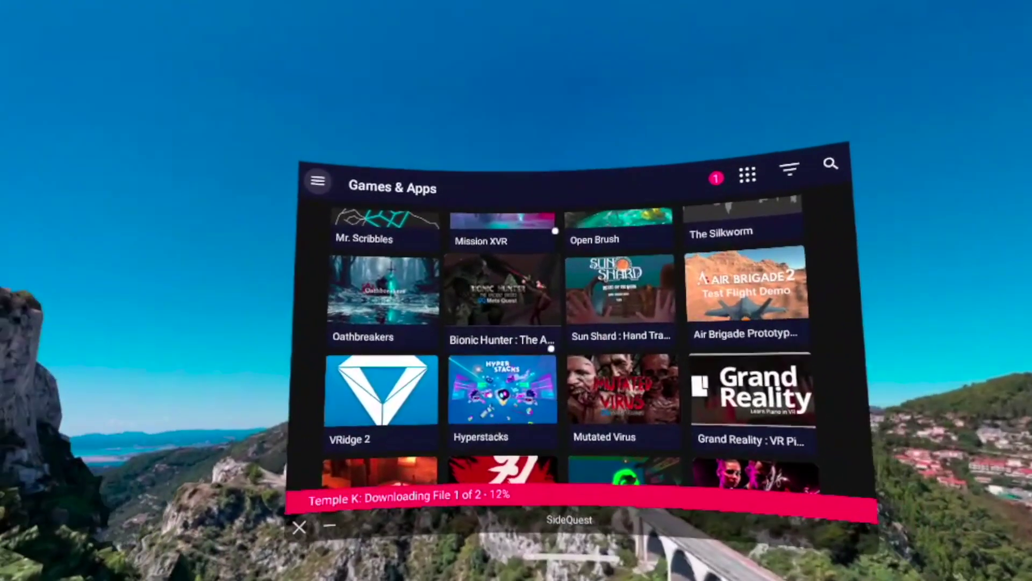
pyautogui.scroll(4, 499, 237)
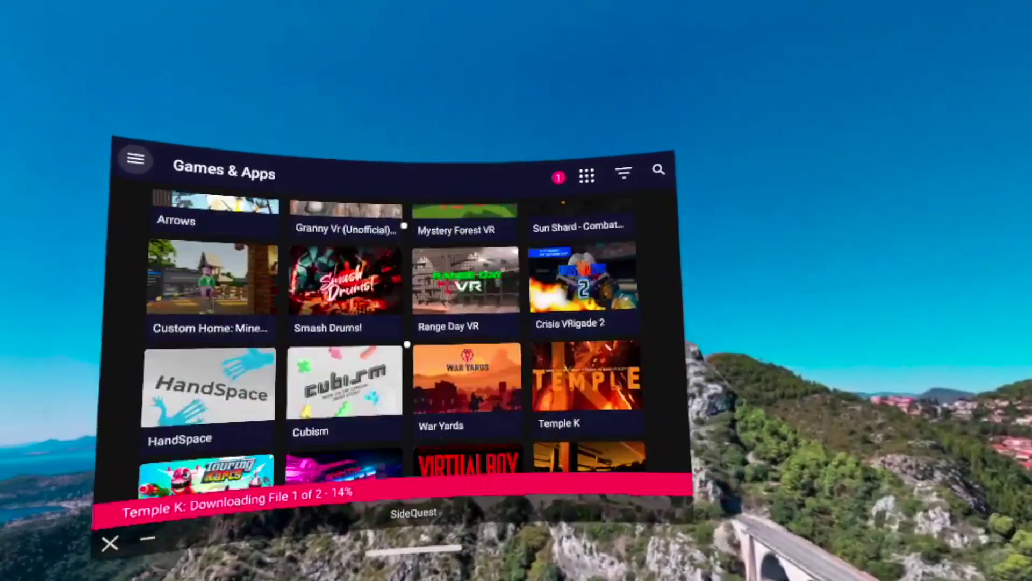
pyautogui.scroll(-10, 407, 344)
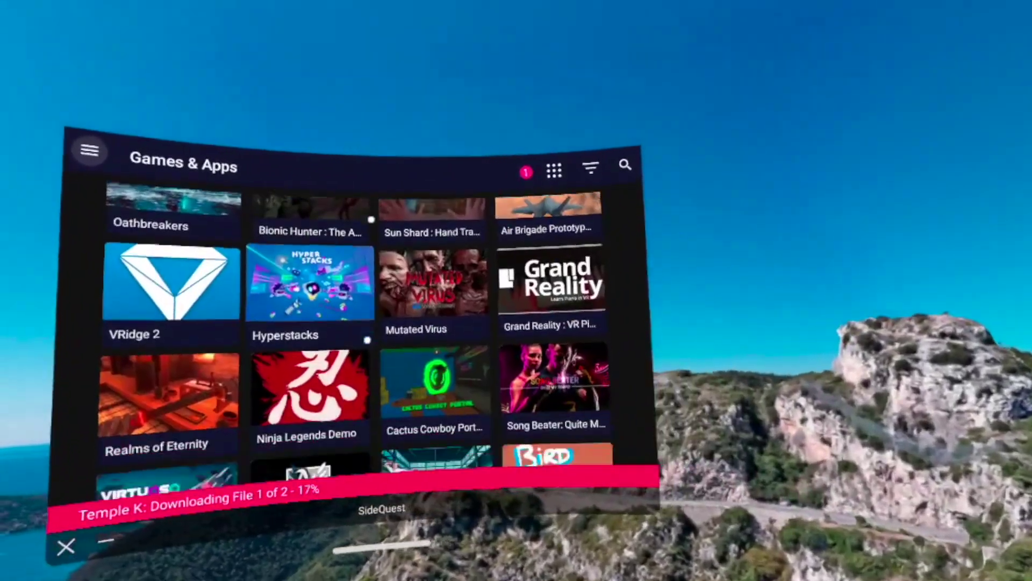
pyautogui.scroll(-6, 354, 344)
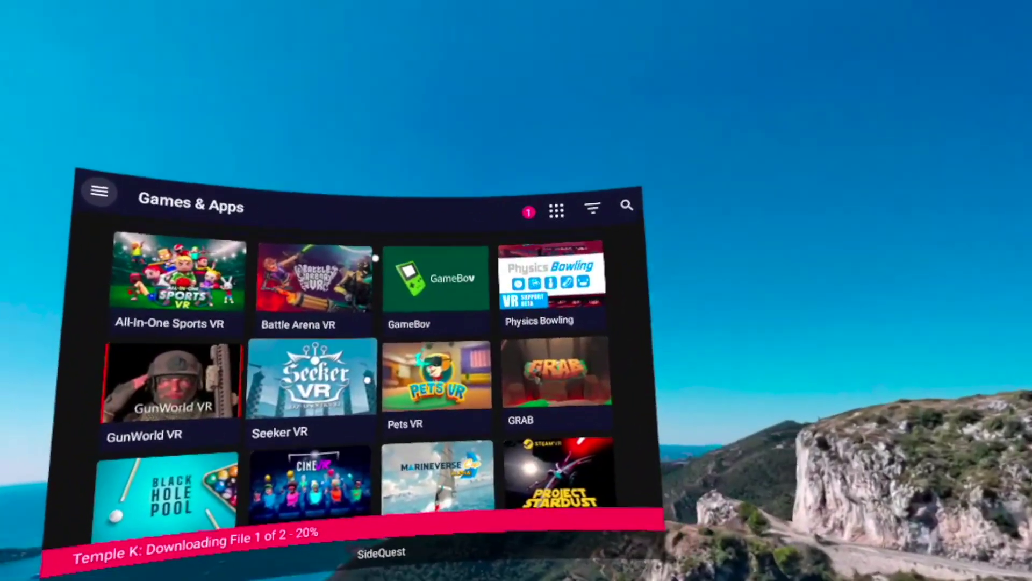
pyautogui.scroll(3, 367, 381)
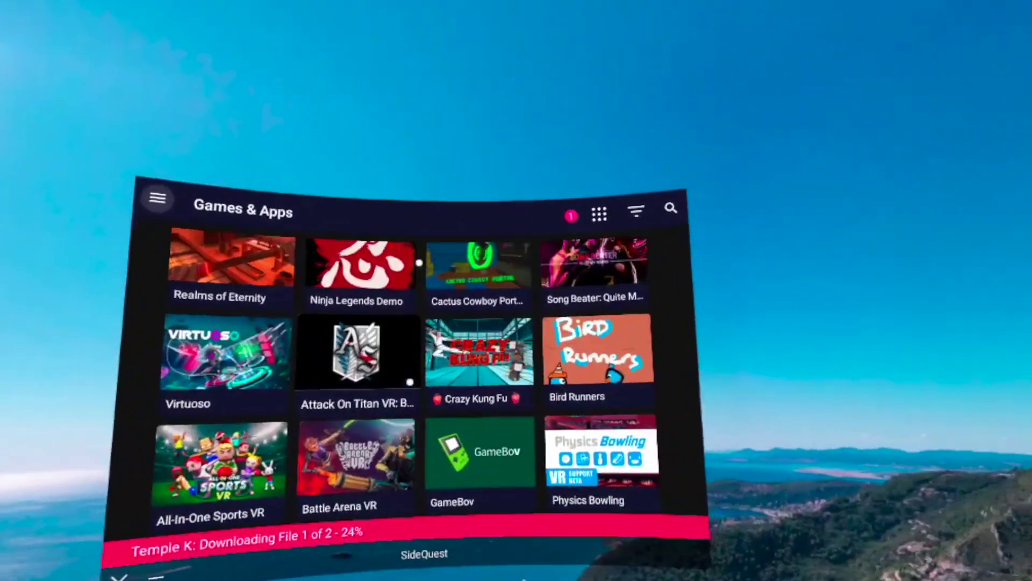
pyautogui.scroll(6, 419, 262)
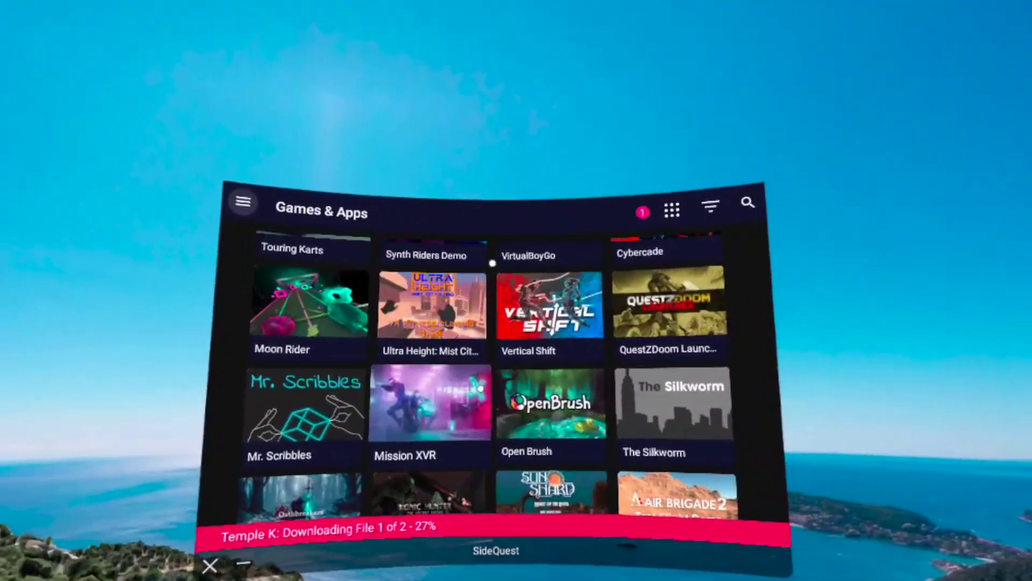
pyautogui.scroll(3, 480, 388)
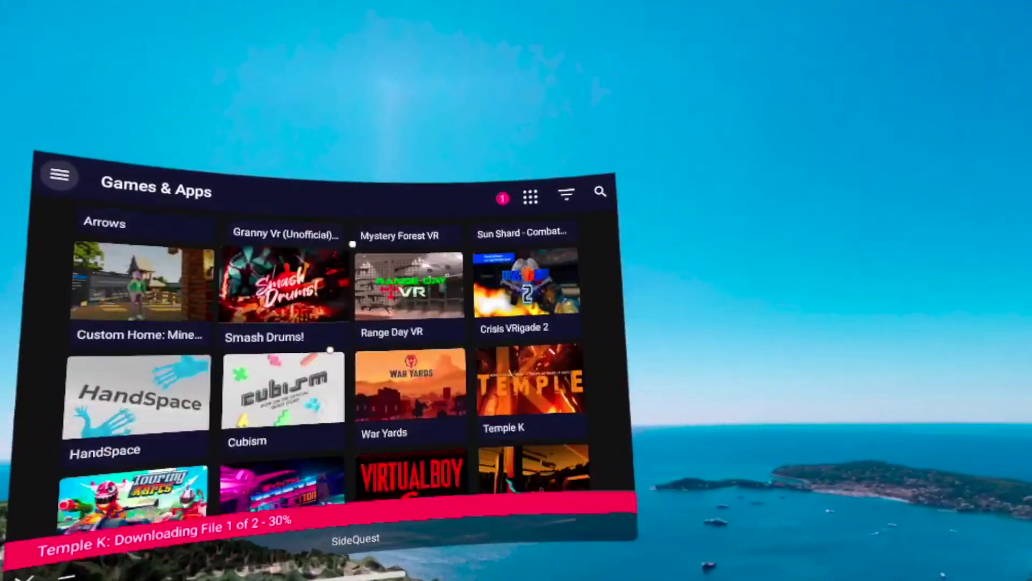
pyautogui.scroll(-2, 352, 244)
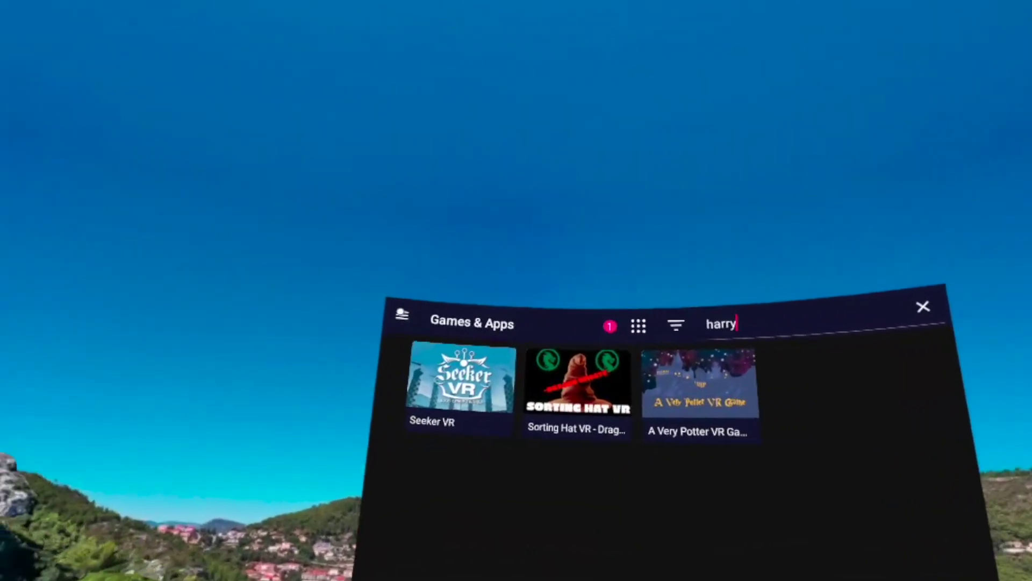
# Open Download Queue from the menu to check A Very Potter VR Game and Temple K.
pyautogui.click(402, 314)
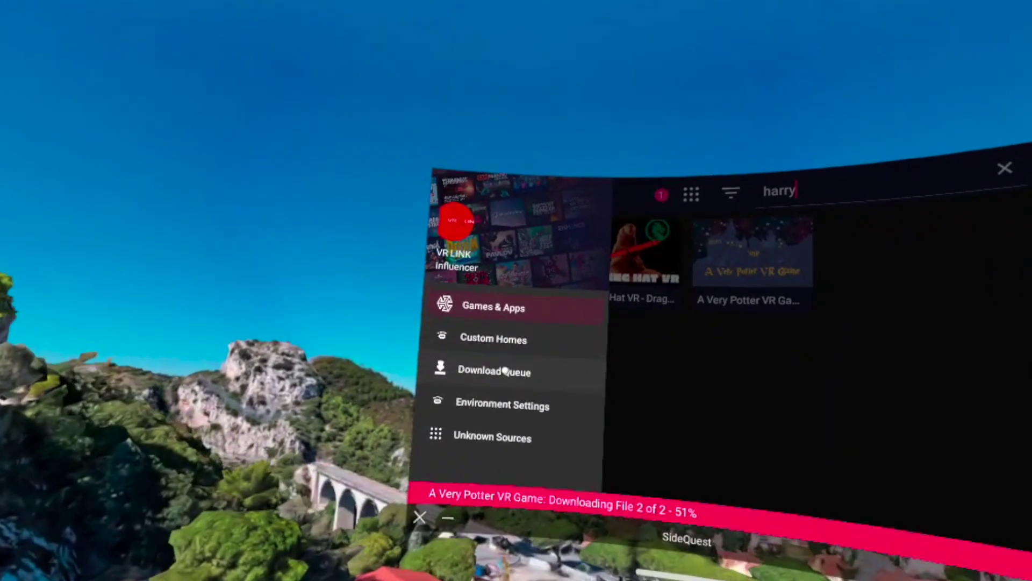
pyautogui.click(504, 371)
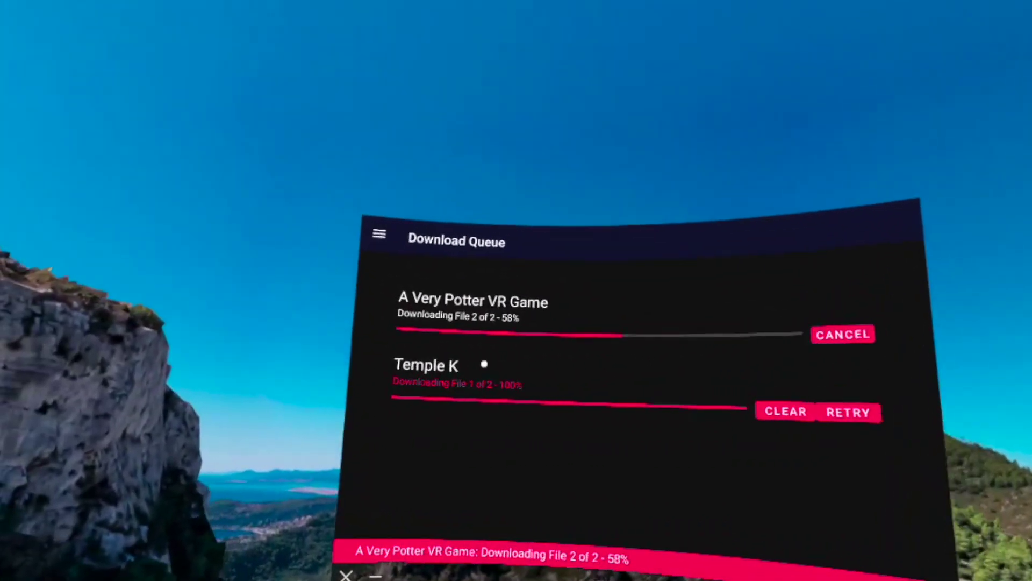
# Choose Unknown Sources from the navigation menu, triggering the Keep Me Open prompt.
pyautogui.click(404, 242)
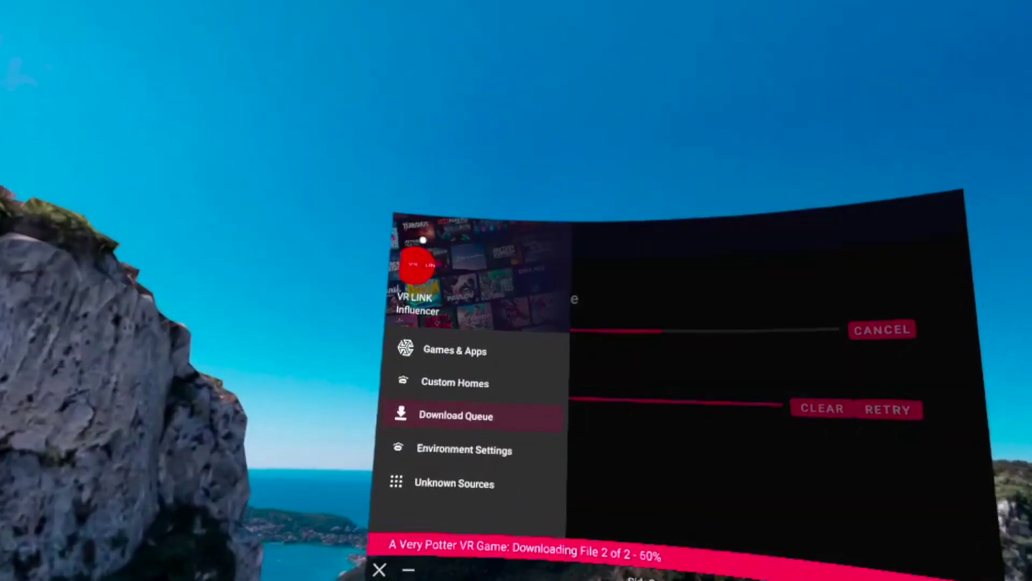
pyautogui.click(481, 395)
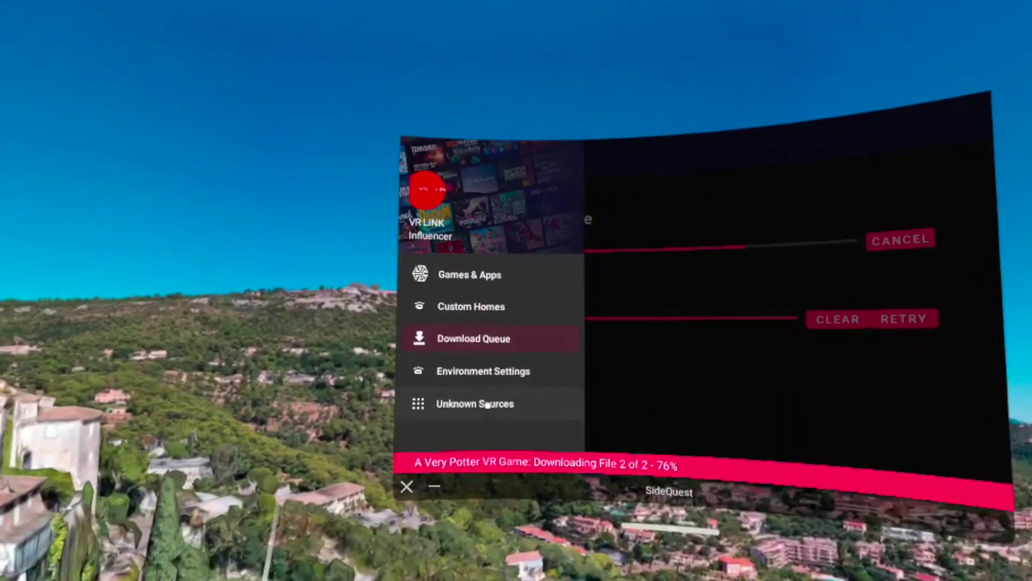
pyautogui.click(484, 412)
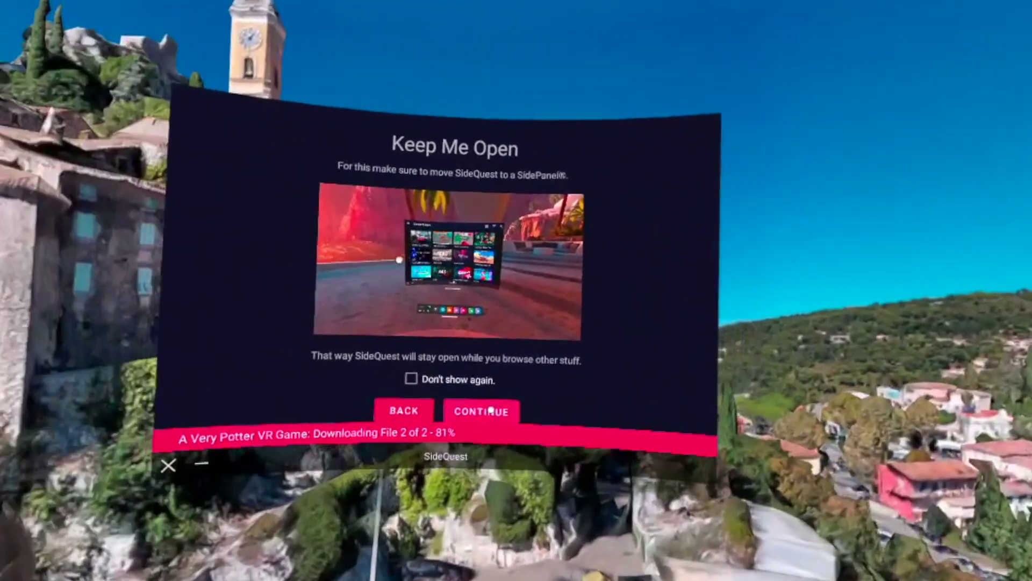
# Continue past Keep Me Open, then go back to the Games & Apps catalogue.
pyautogui.click(490, 411)
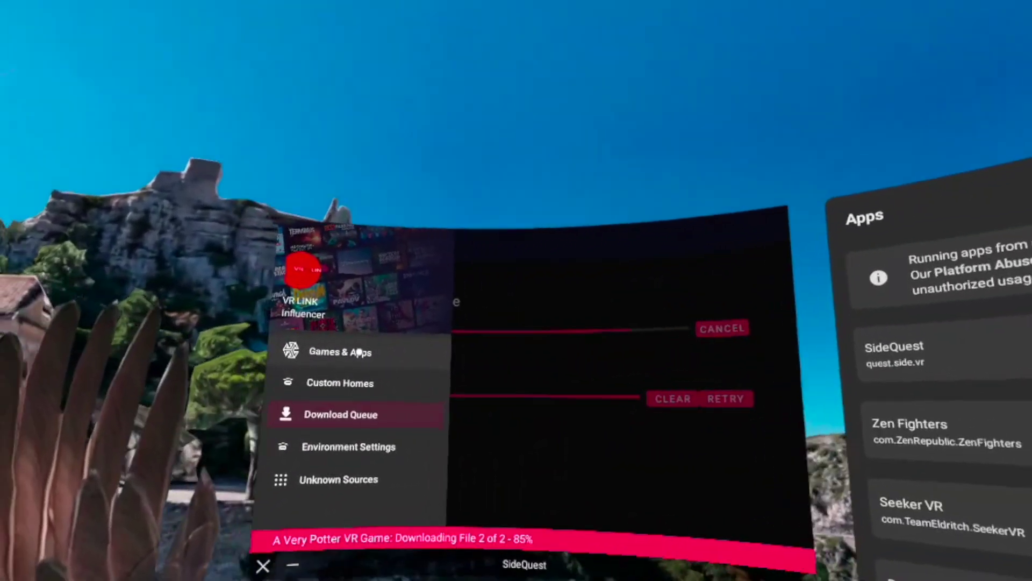
pyautogui.click(487, 333)
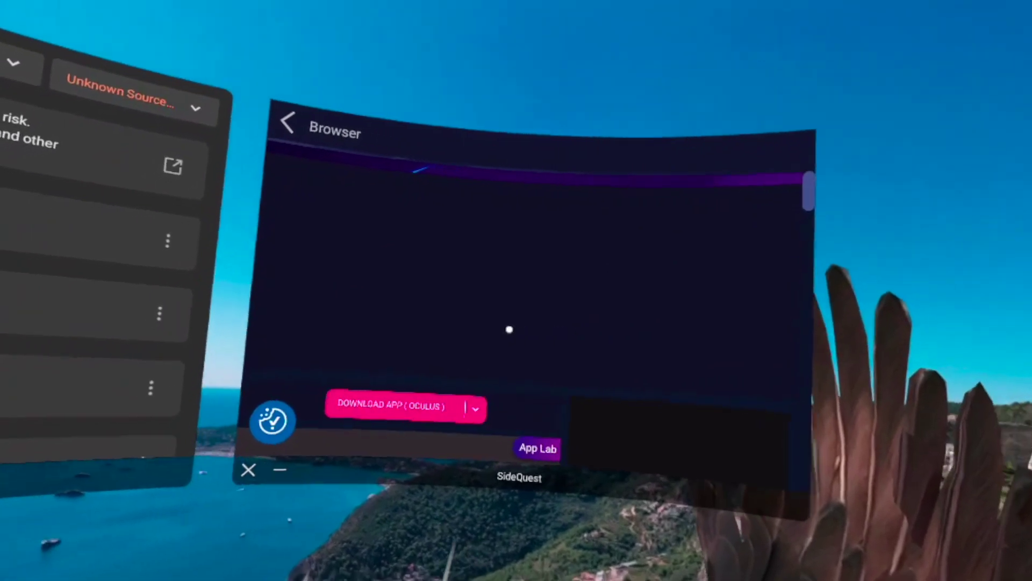
# Dismiss Keep Me Open so Racket: Nx demo downloads, then view the Download Queue.
pyautogui.scroll(-2, 484, 341)
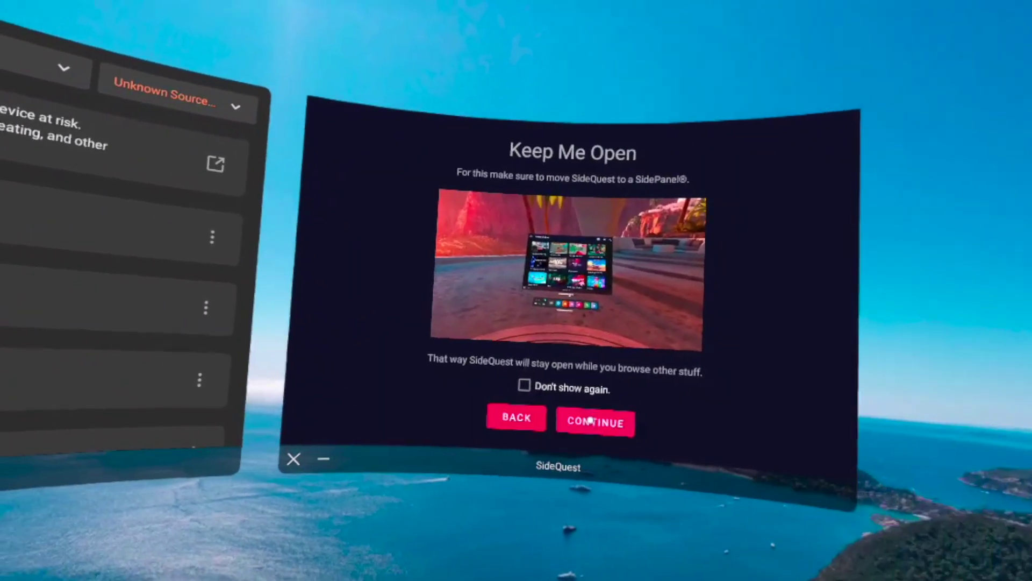
pyautogui.click(590, 419)
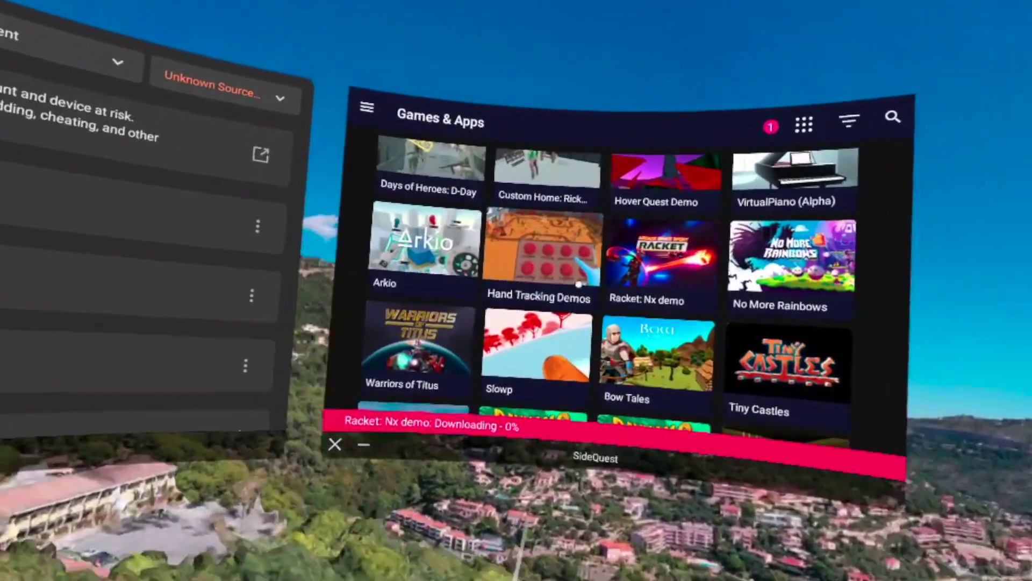
pyautogui.click(367, 107)
pyautogui.click(409, 317)
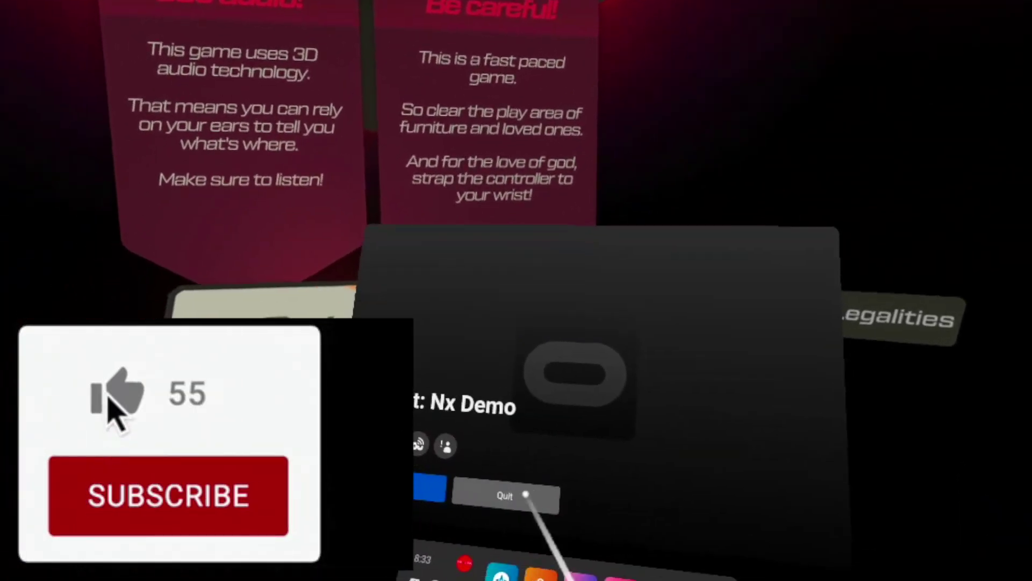
# Quit Racket: Nx Demo to return to SideQuest's Download Queue, showing both installs successful.
pyautogui.click(525, 497)
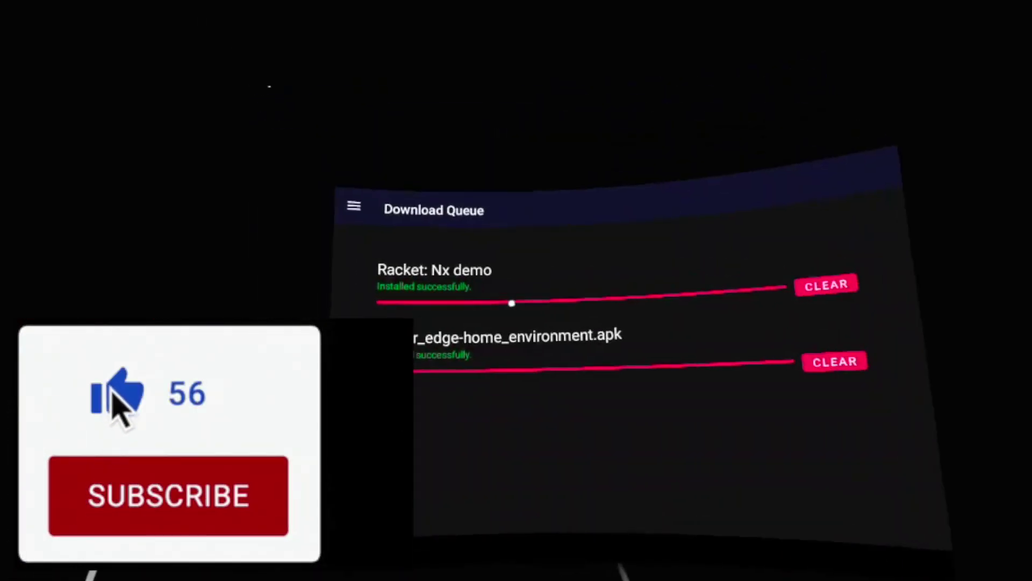